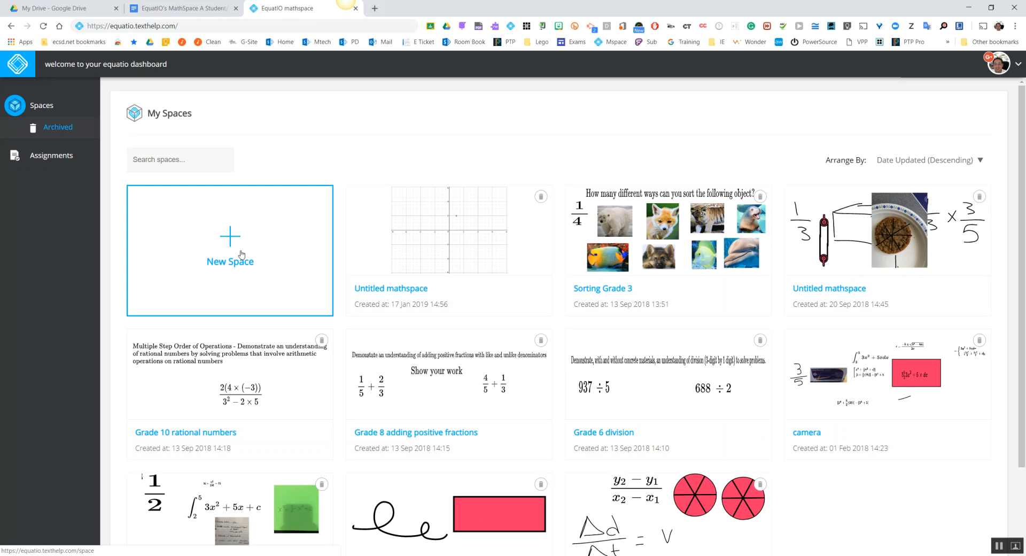
Step: Create a new mathspace and title it "Math 20 lesson 3"
left_click(242, 255)
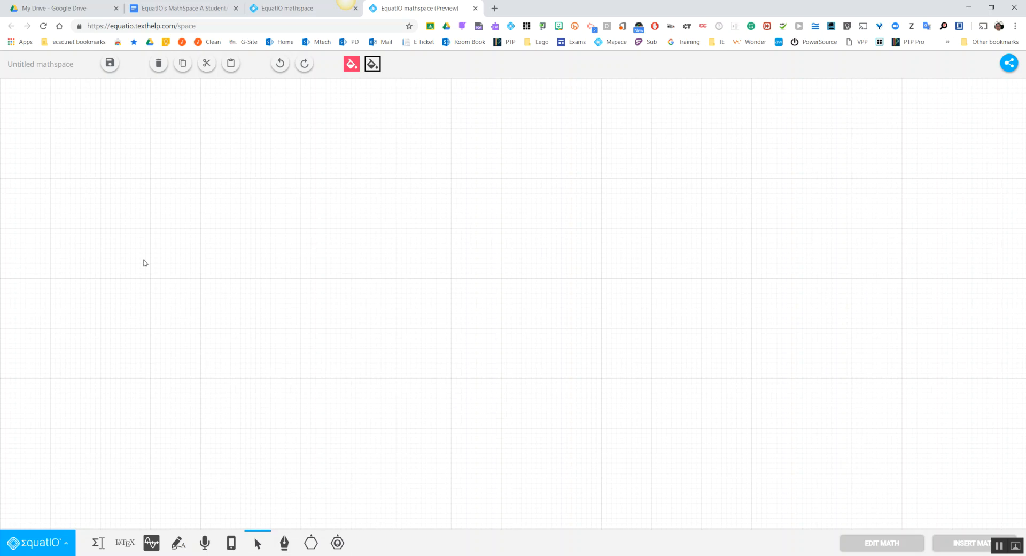
left_click(46, 65)
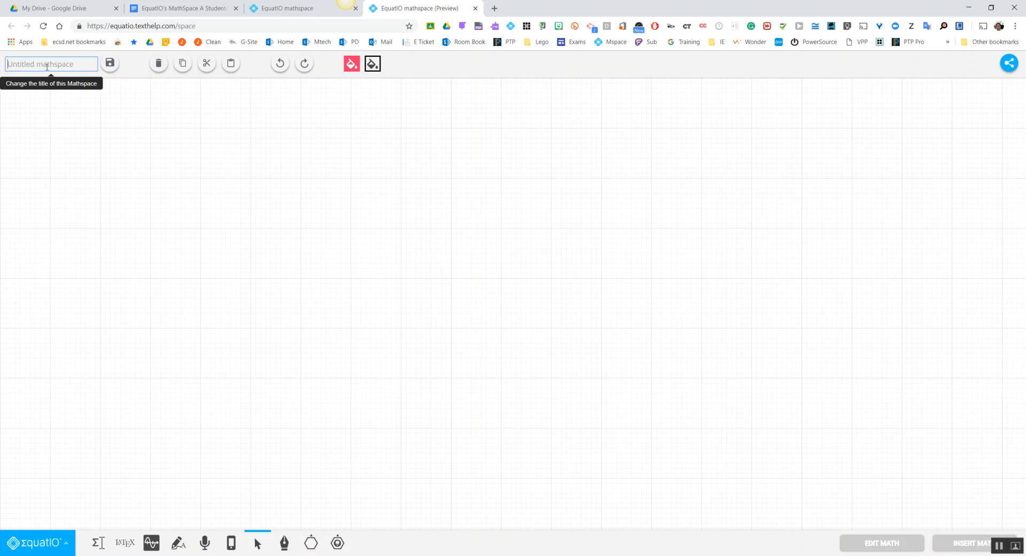
type("Math 20 lesson 3")
left_click(75, 134)
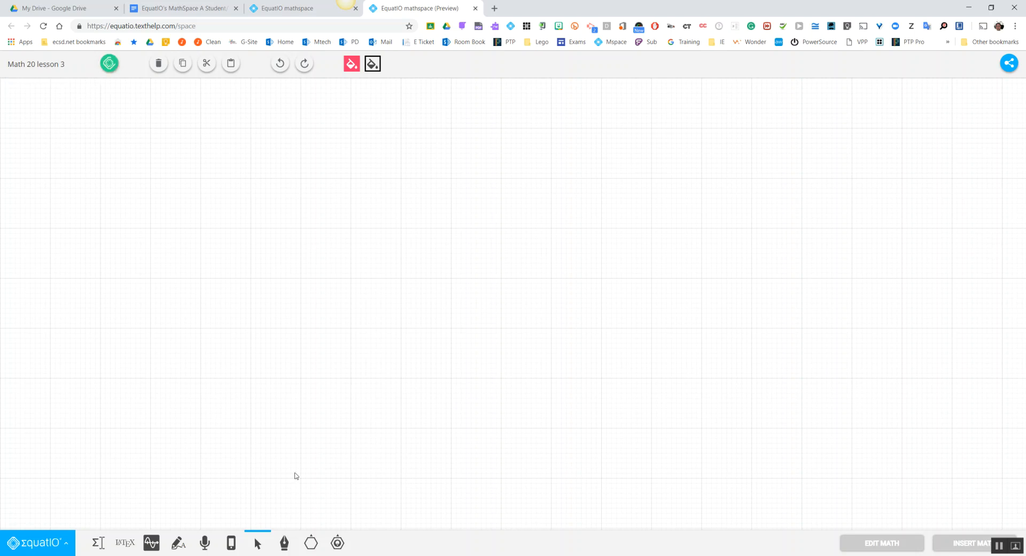
Step: Handwrite a fraction with 3 over the square root of a, and move the floating object properties box closer to the drawing
left_click(283, 542)
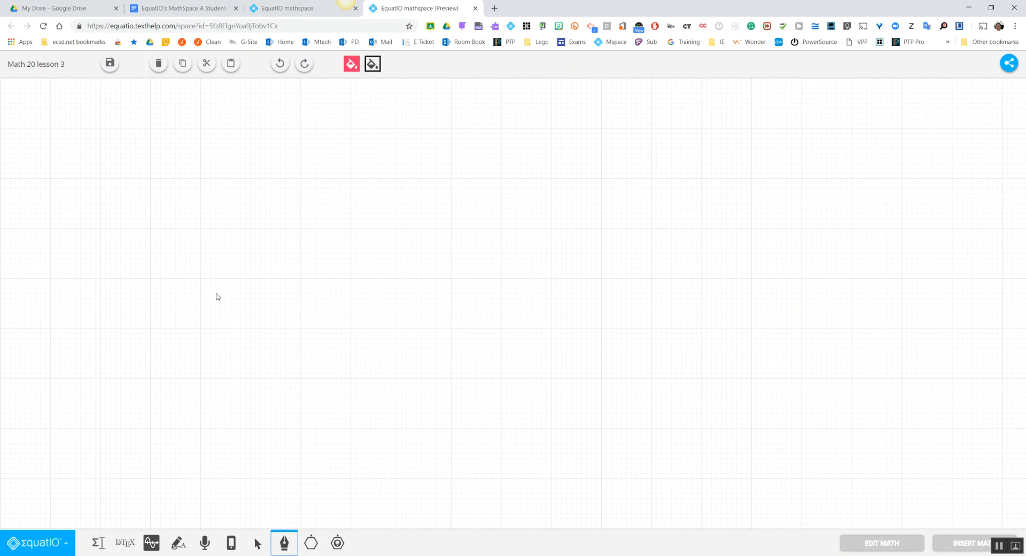
mouse_move(203, 202)
left_mouse_down()
mouse_move(245, 265)
mouse_move(227, 262)
left_mouse_up()
left_click_drag(179, 286, 384, 282)
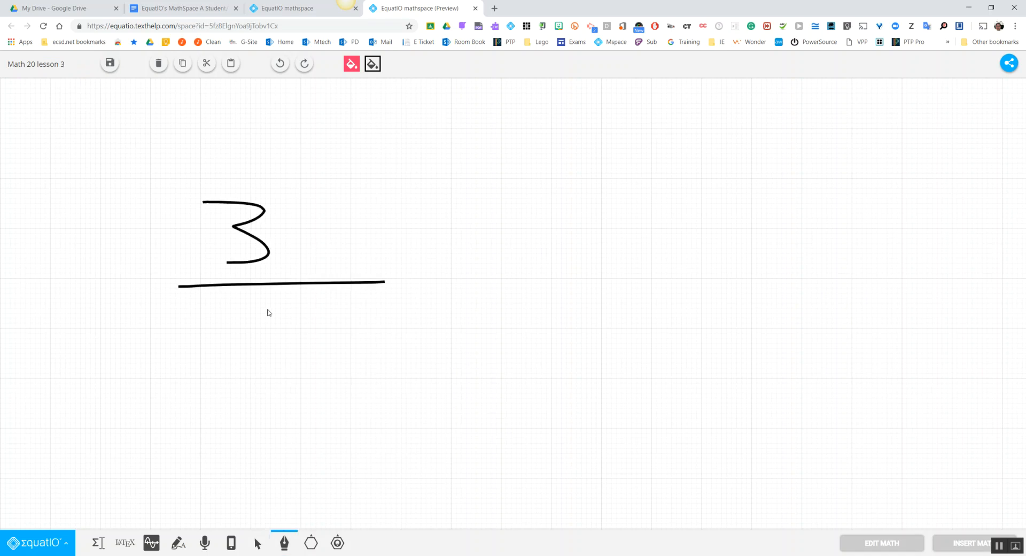
mouse_move(222, 314)
left_mouse_down()
mouse_move(251, 338)
mouse_move(445, 290)
left_mouse_up()
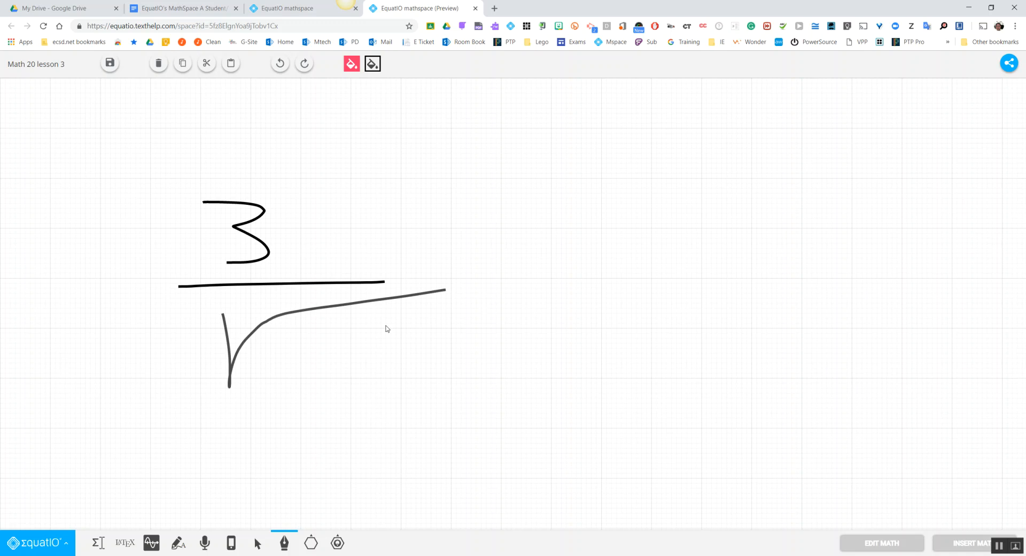
mouse_move(339, 327)
left_mouse_down()
mouse_move(319, 350)
mouse_move(346, 356)
left_mouse_up()
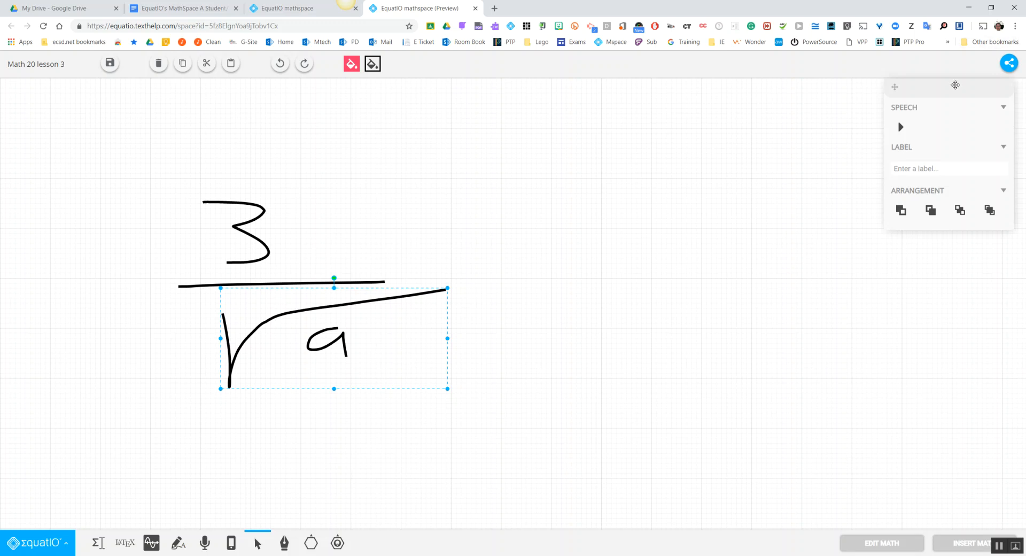
left_click_drag(967, 88, 789, 136)
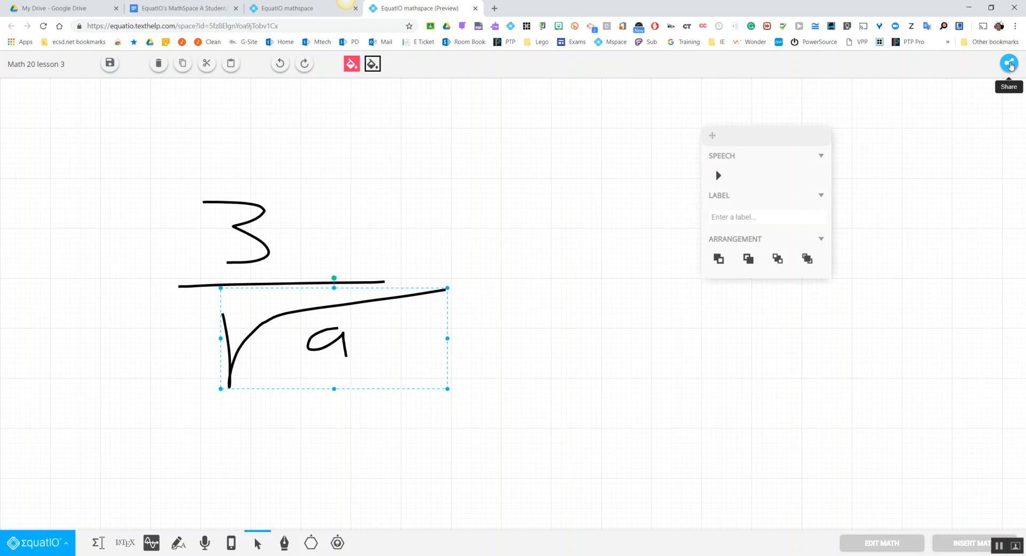
Step: Generate a share link for the mathspace with the sharing type "Make a copy for each person and expect a response"
left_click(1010, 65)
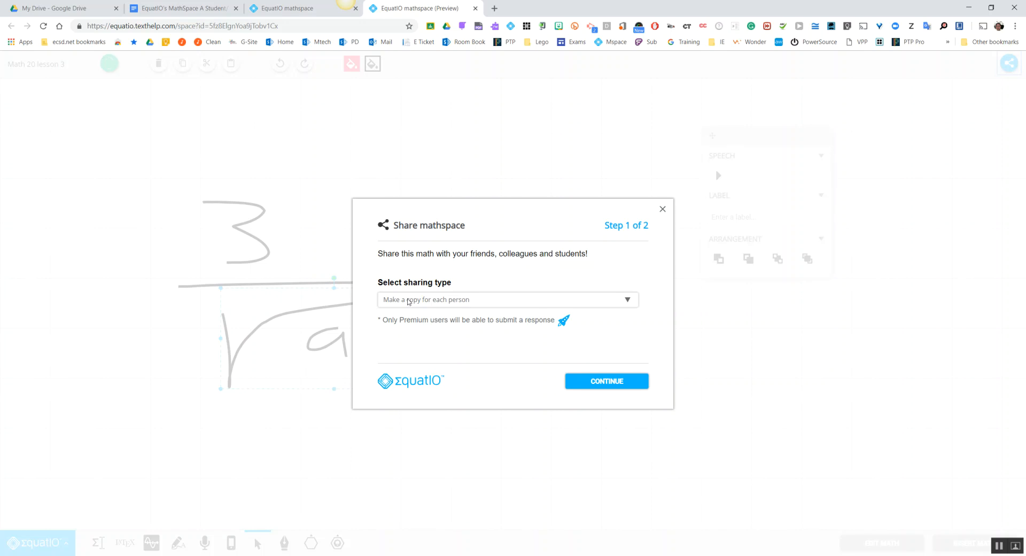
left_click(409, 301)
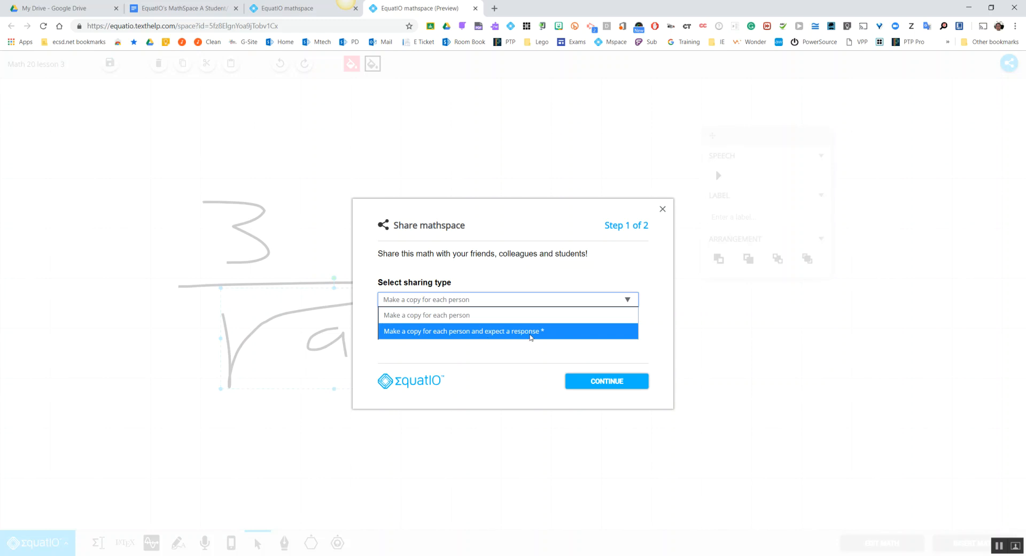
left_click(530, 332)
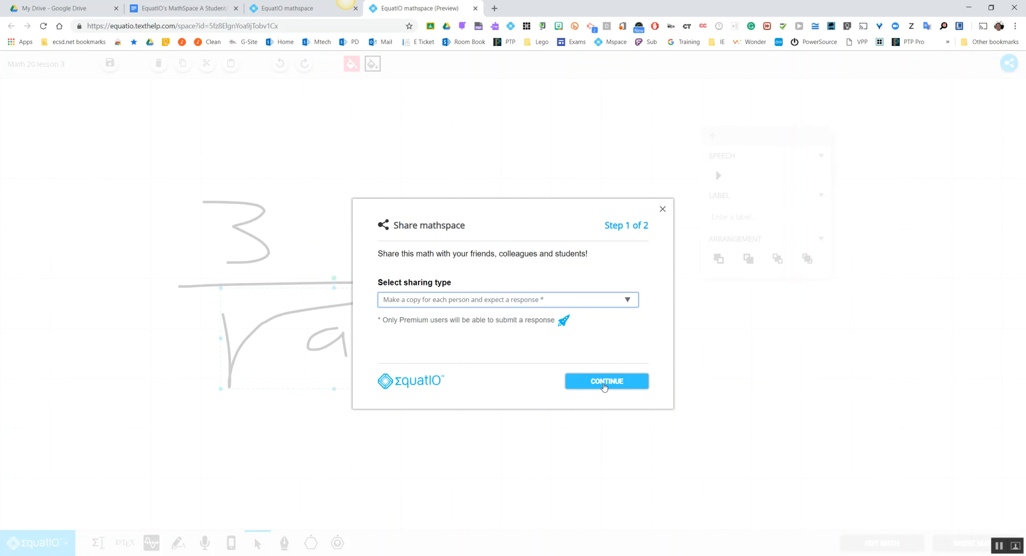
left_click(605, 382)
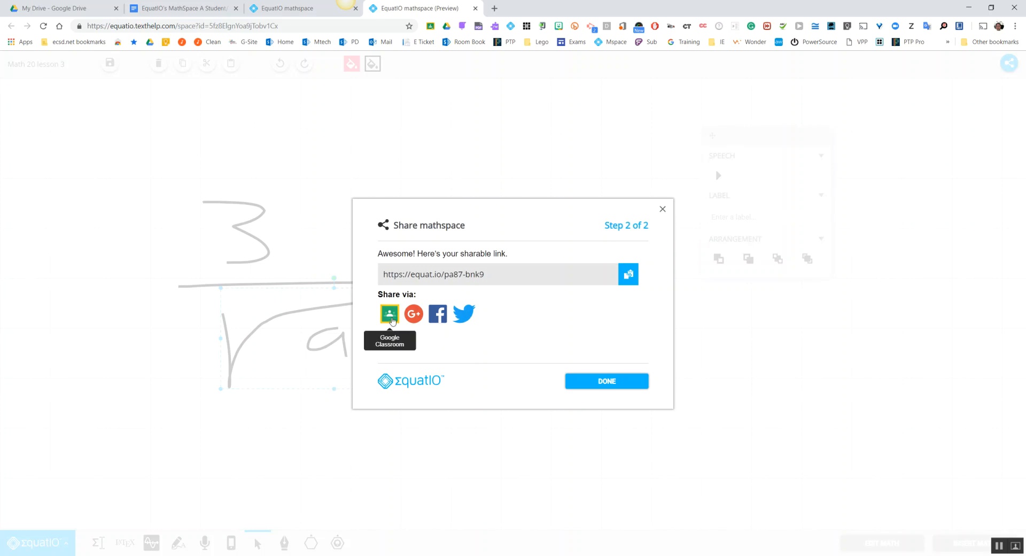
Step: Share the mathspace to Google Classroom as a new assignment for the class "Sample class April 3"
left_click(392, 318)
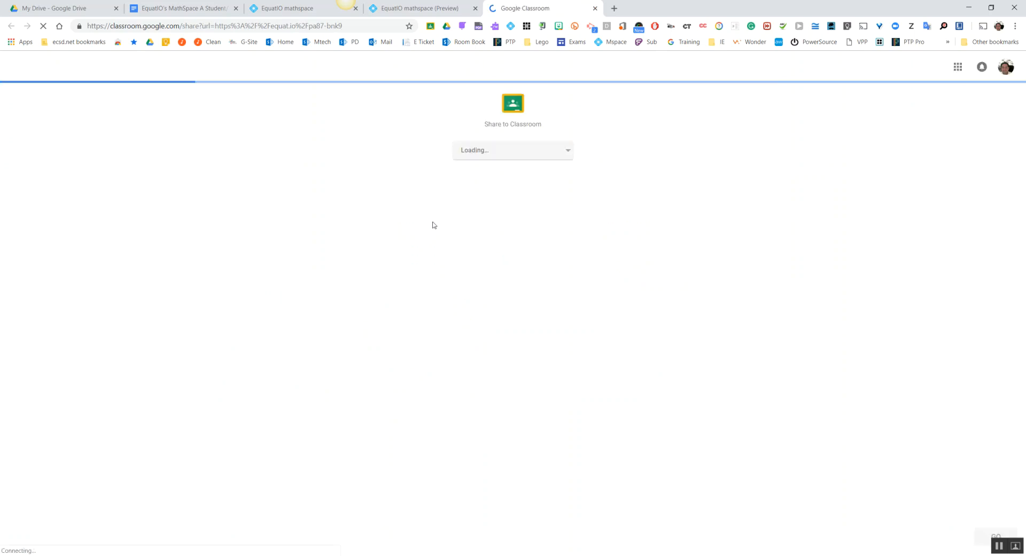
left_click(511, 153)
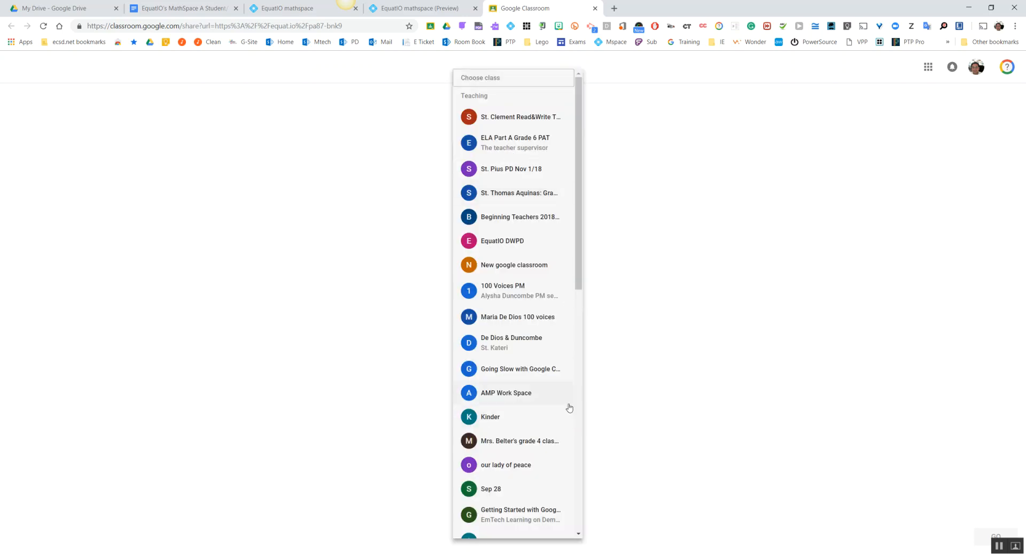
scroll(565, 409, "down", 2)
scroll(546, 410, "down", 4)
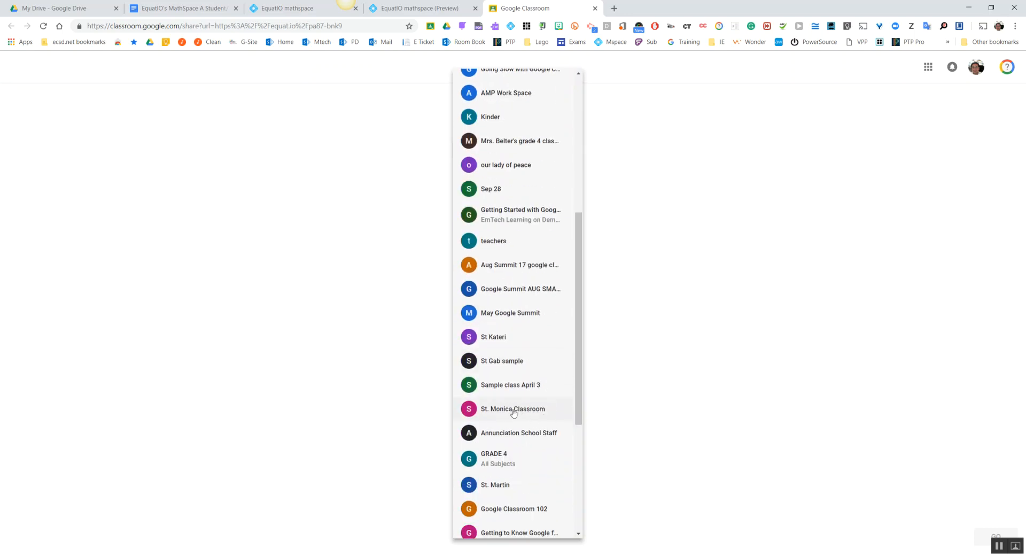
left_click(536, 392)
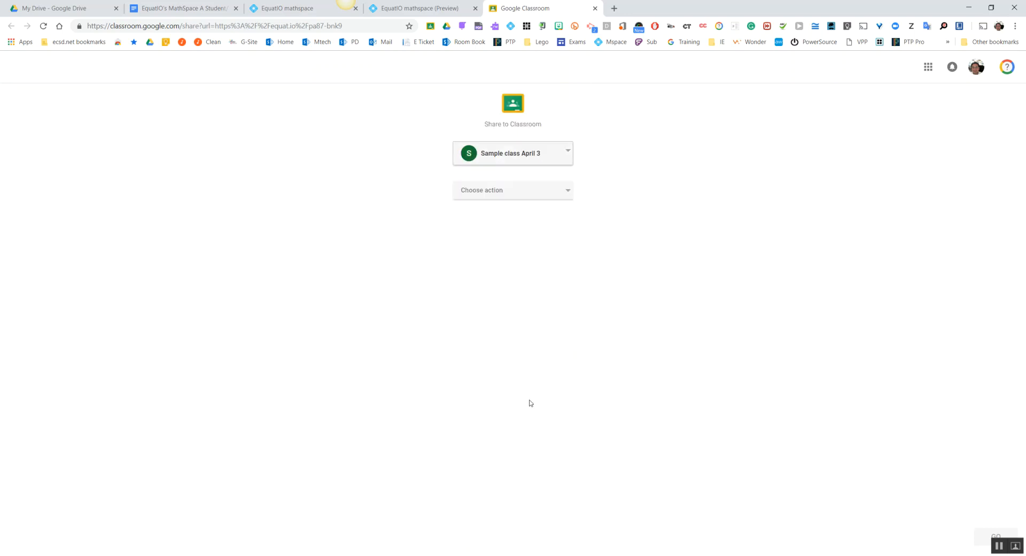
left_click(525, 195)
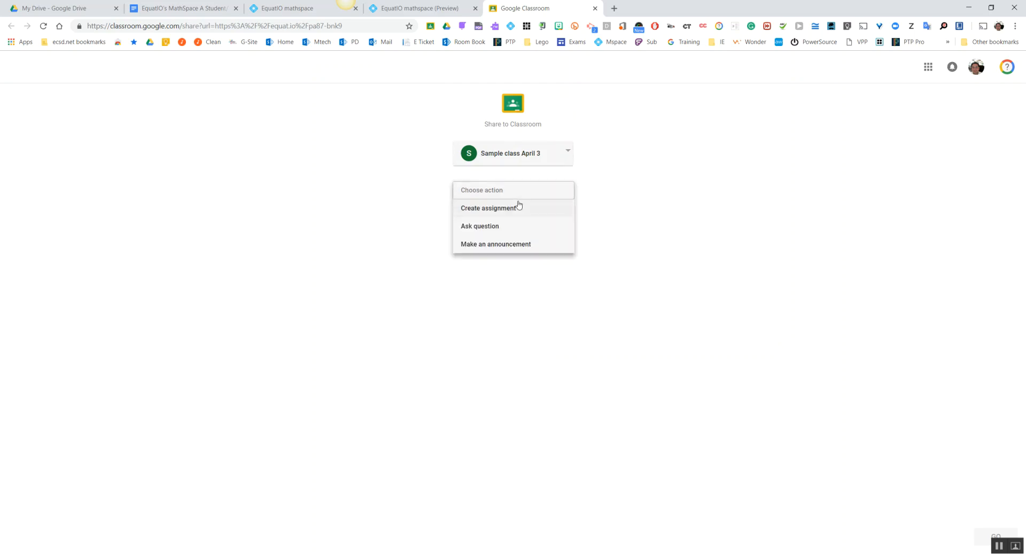
left_click(496, 212)
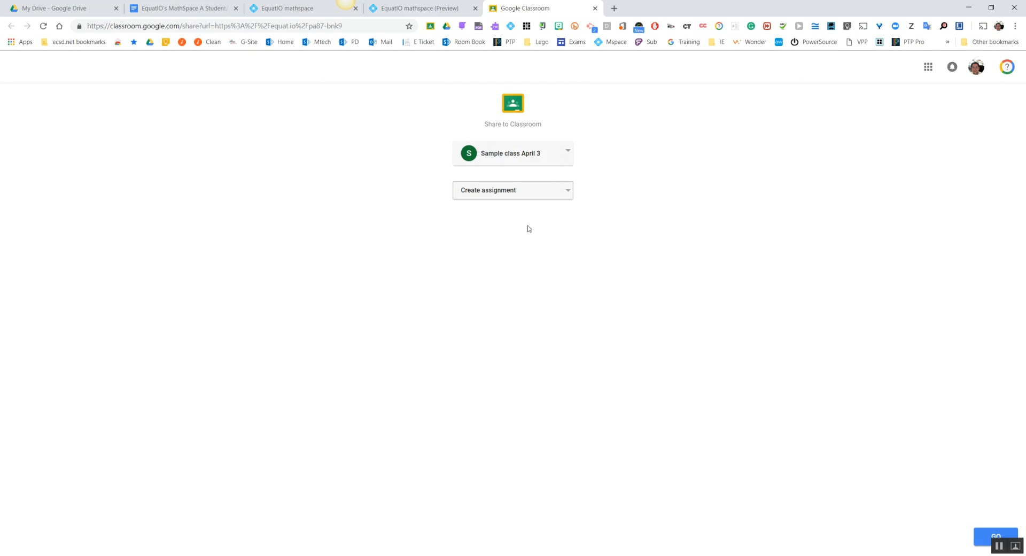
left_click(981, 536)
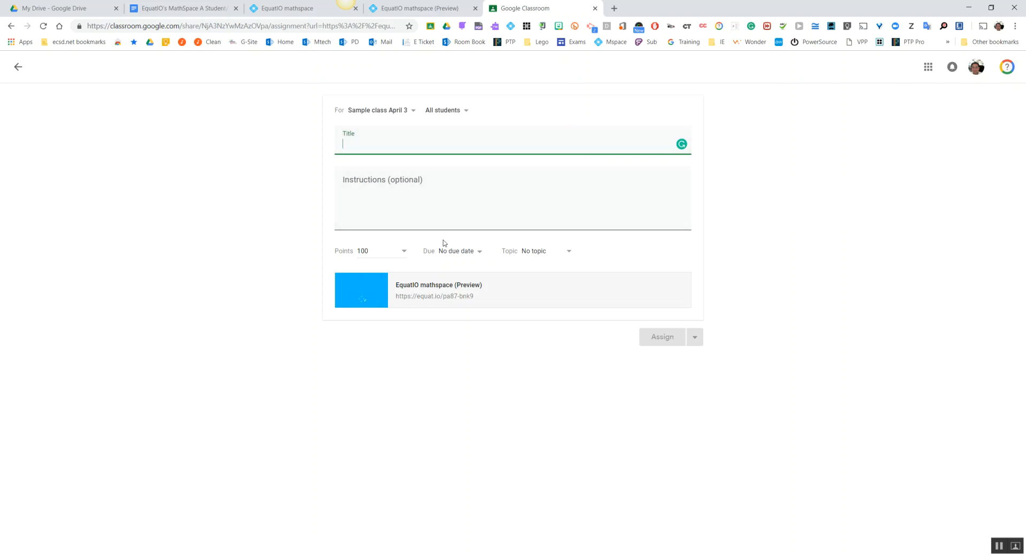
Step: Enter the assignment title "sdfasdfa" and instructions "asdfasdfa", and set its points to Ungraded
type("sdfasdfa")
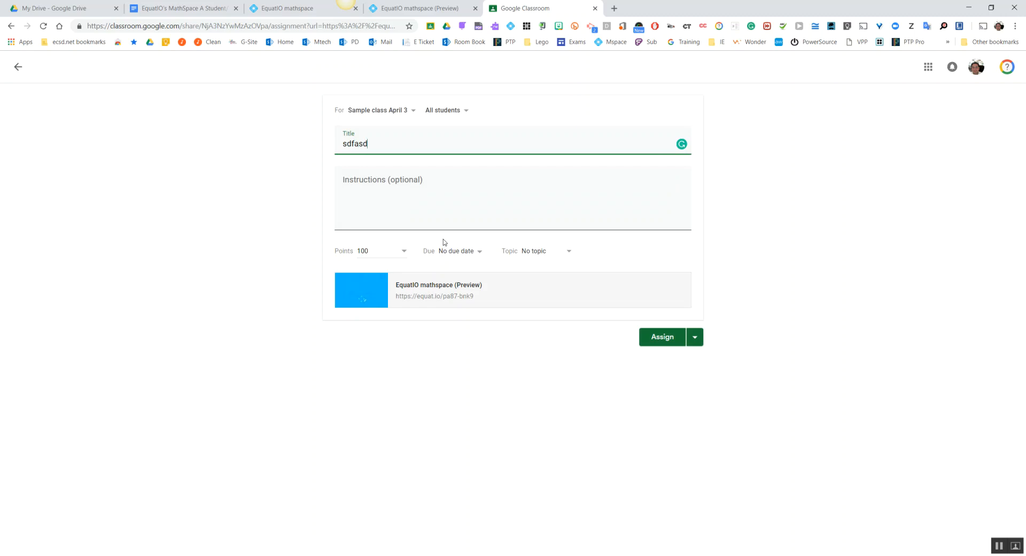
left_click(392, 219)
type("asdfasdfa")
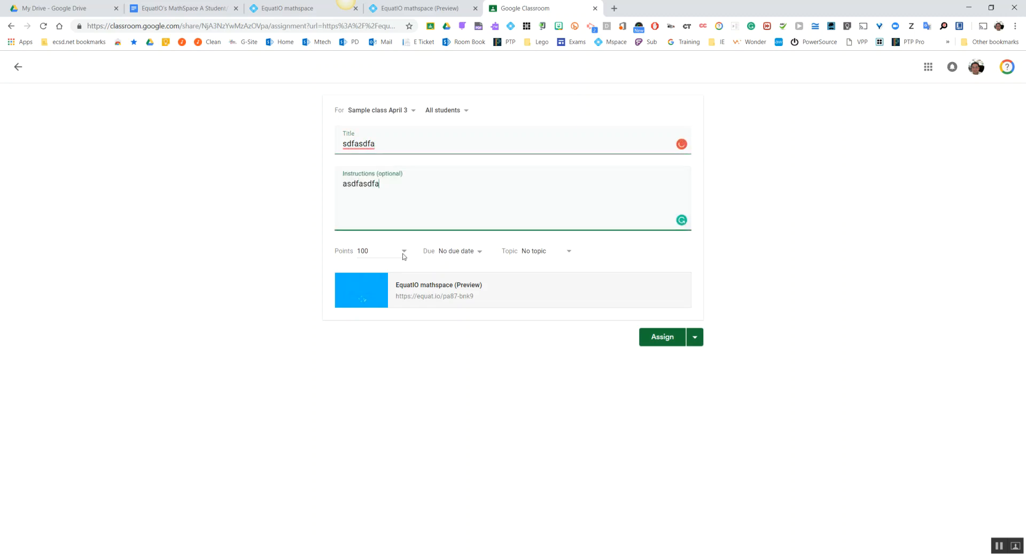
left_click(404, 251)
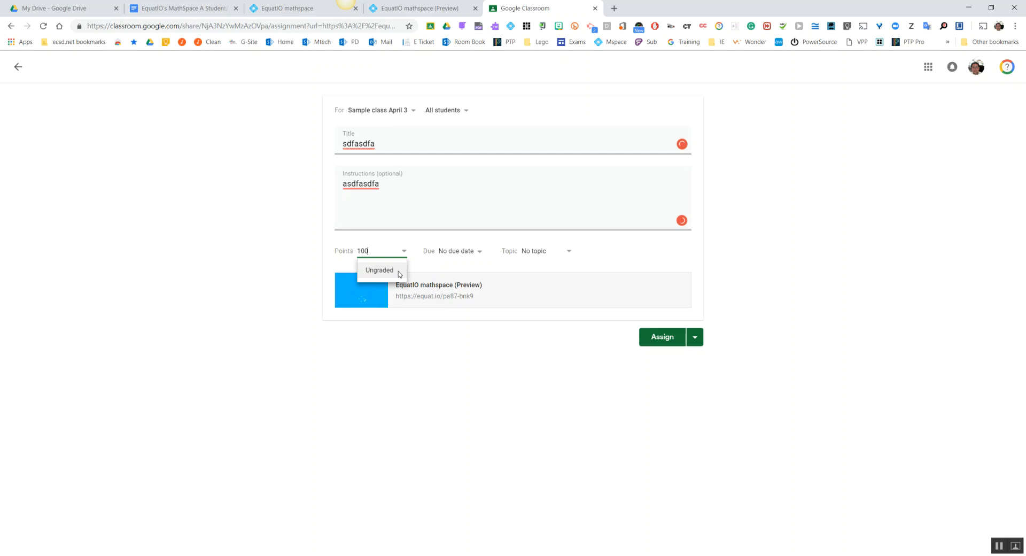
left_click(399, 271)
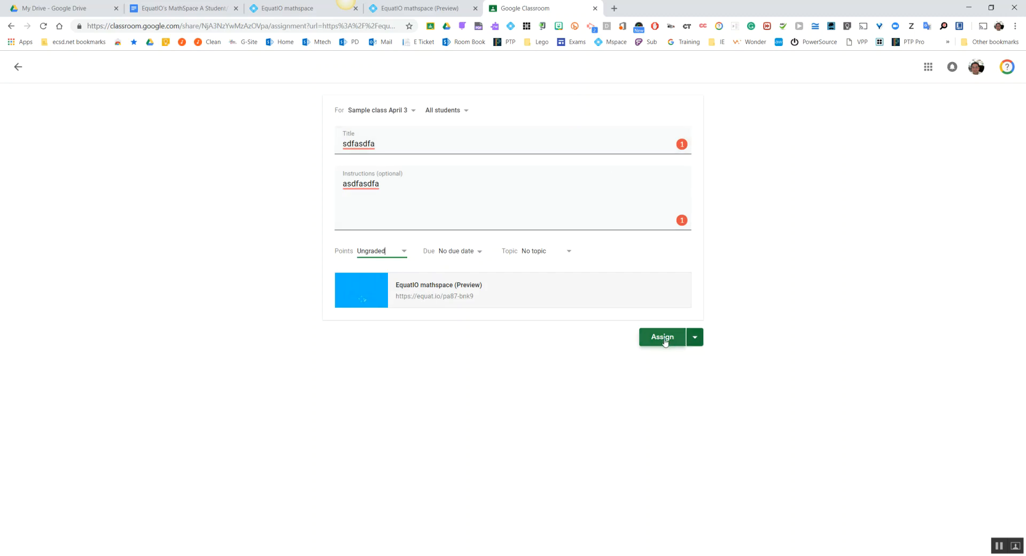
Step: Assign the work to the class immediately and view the post in the class stream
left_click(700, 344)
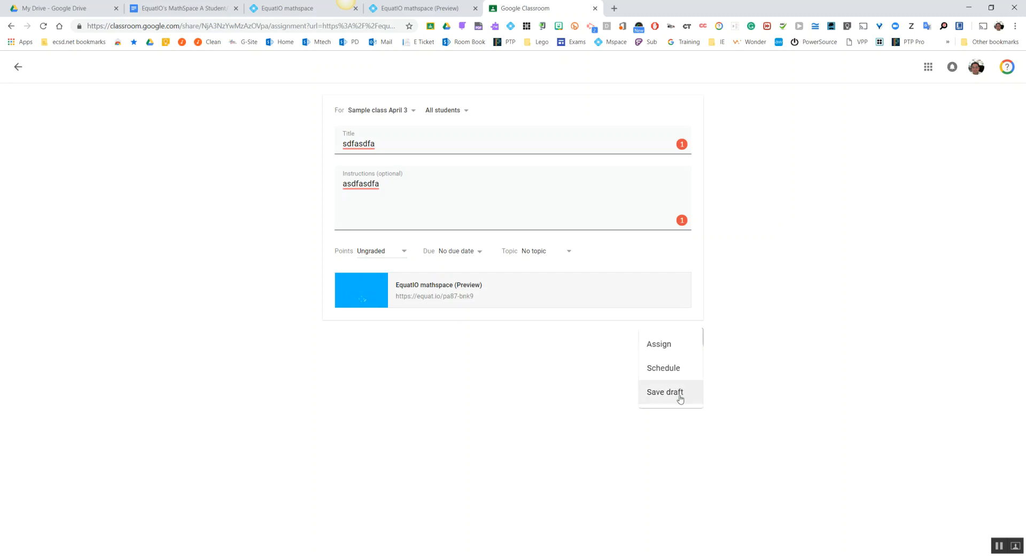
left_click(670, 351)
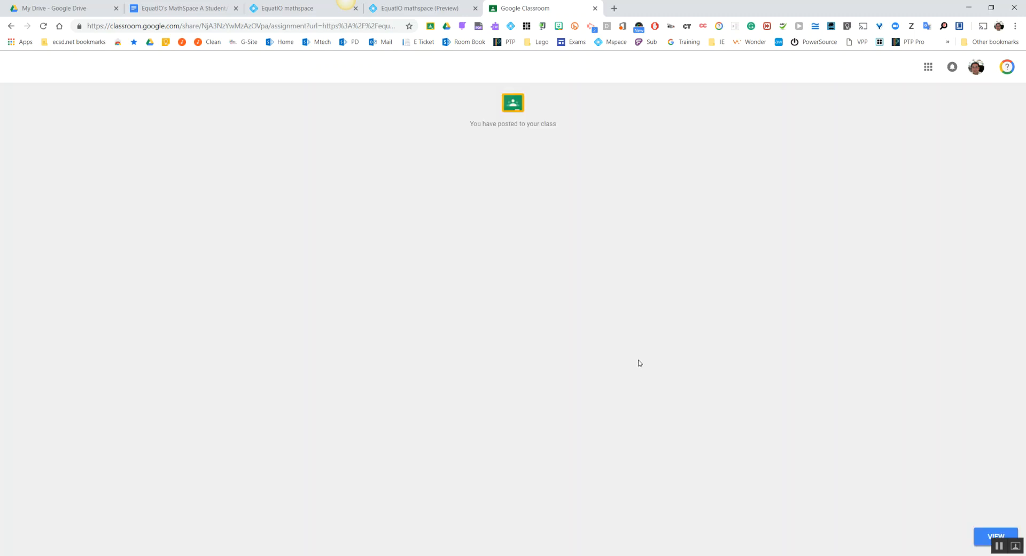
left_click(981, 537)
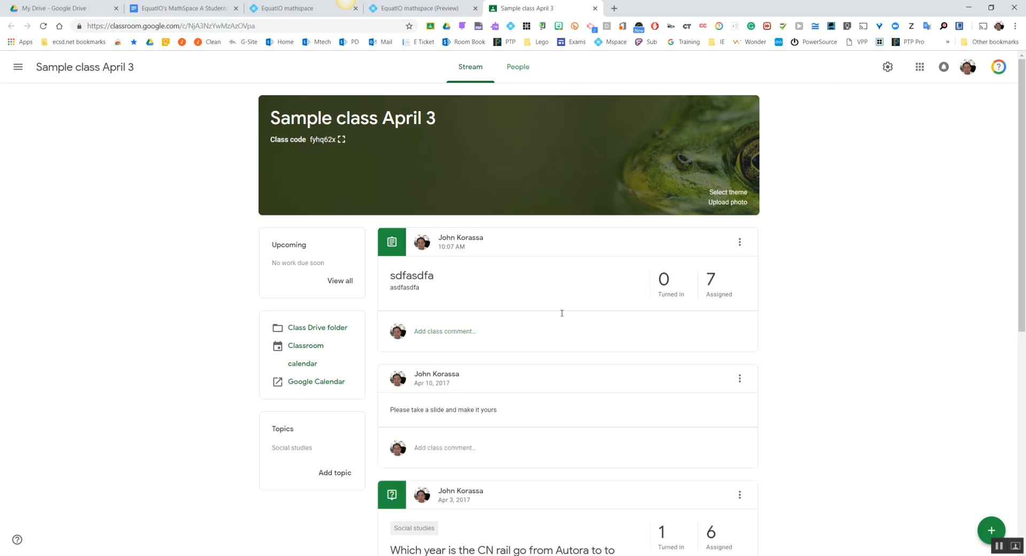
Step: Return to the EquatIO dashboard and open the responses for the "Math 20 lesson 3" assignment
left_click(421, 9)
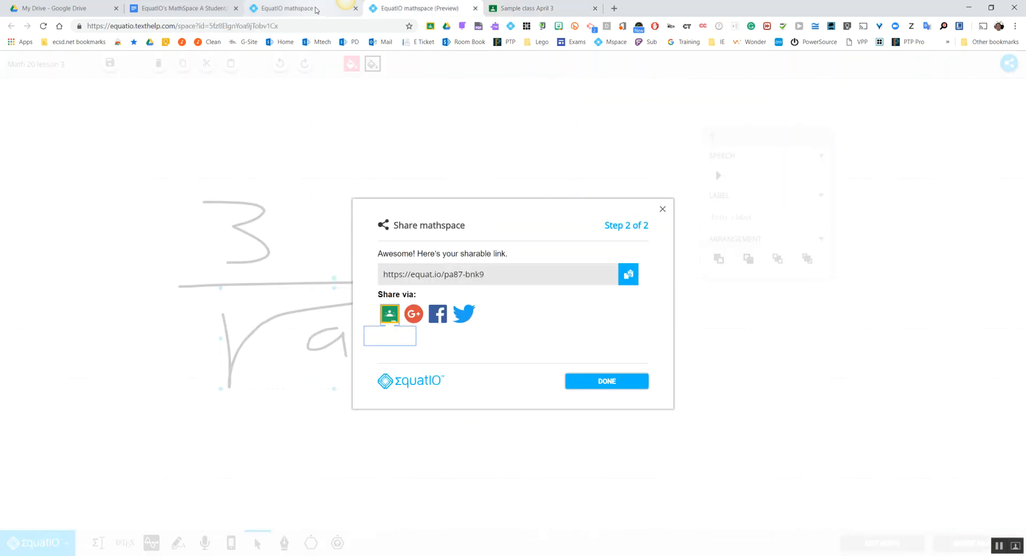
left_click(294, 8)
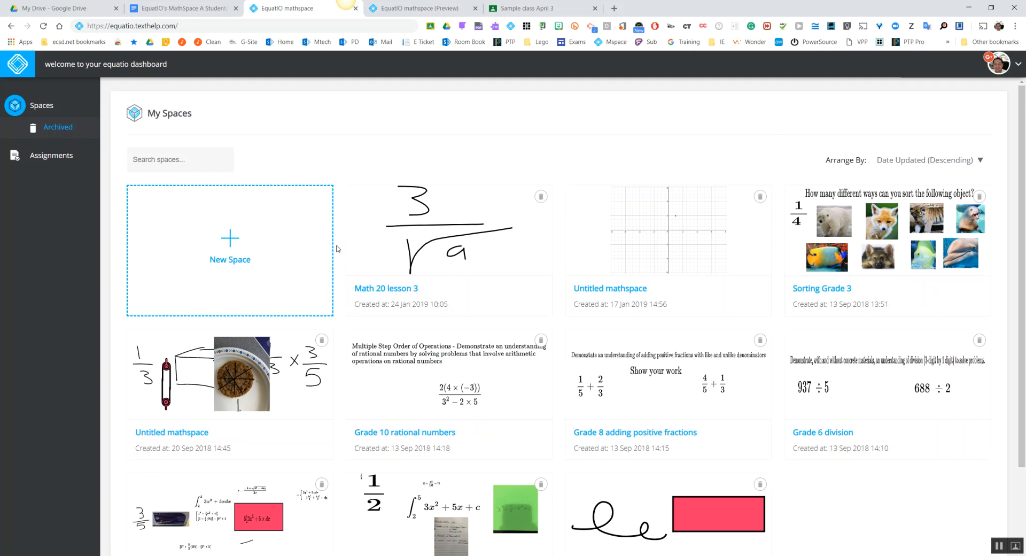
left_click(45, 157)
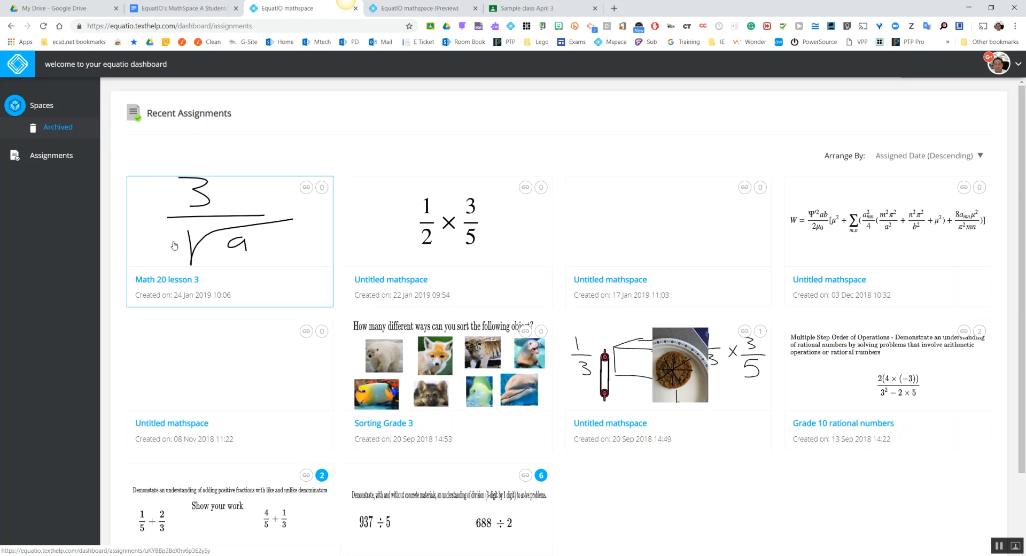
left_click(248, 221)
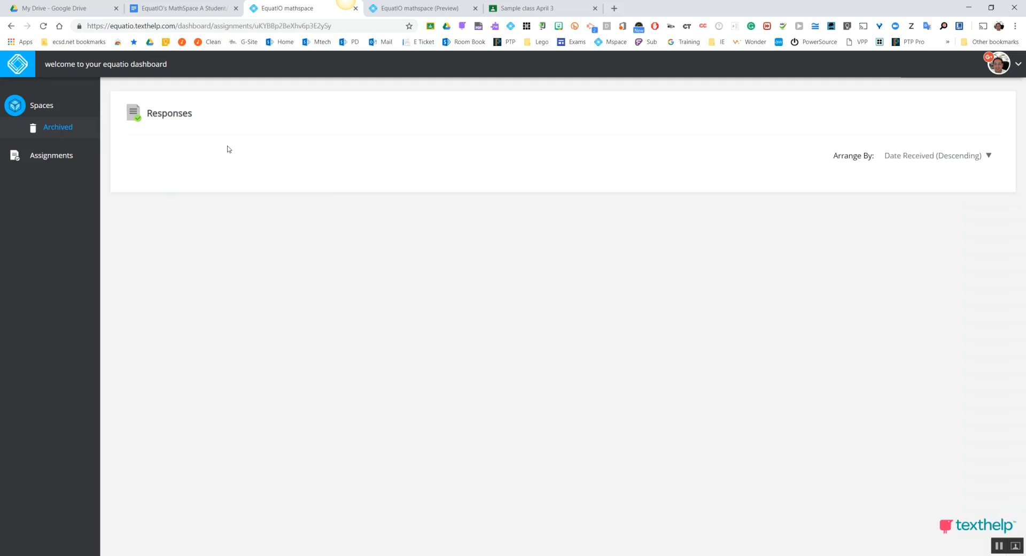